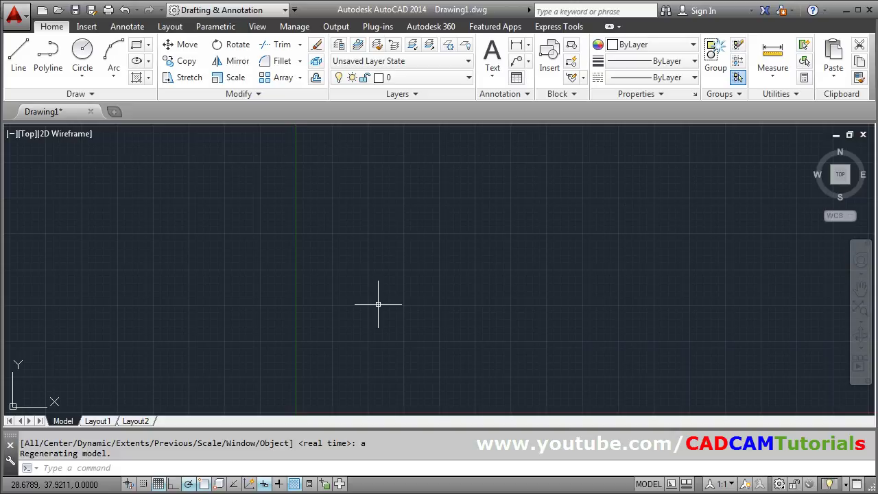
# Set SNAPSTYL to 1 so snap and crosshair switch to isometric
pyautogui.write('snaps')
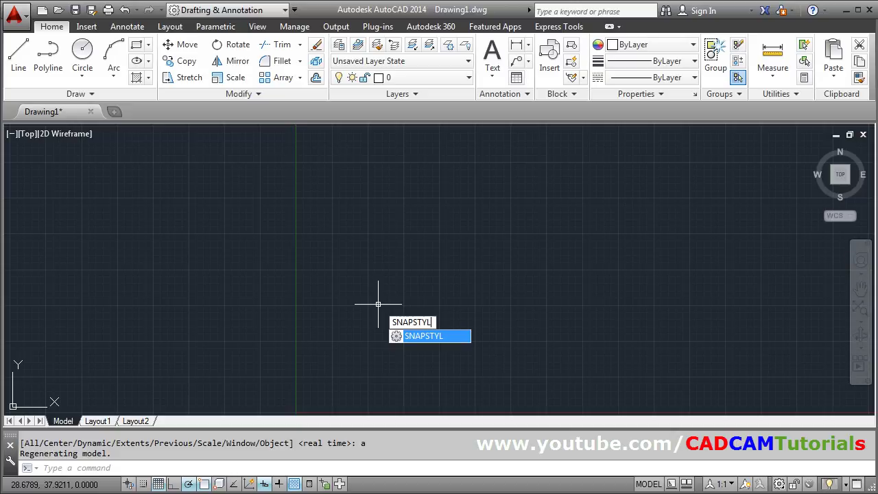
pyautogui.write('tyl')
pyautogui.press('Return')
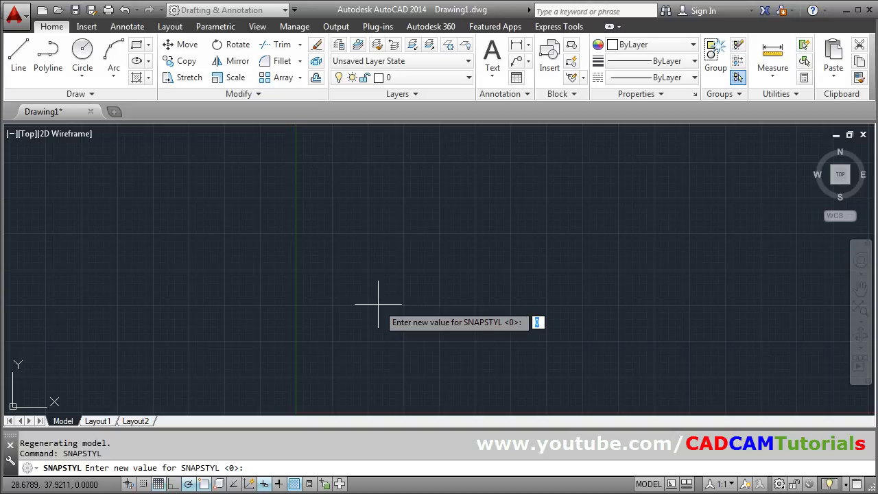
pyautogui.press('Return')
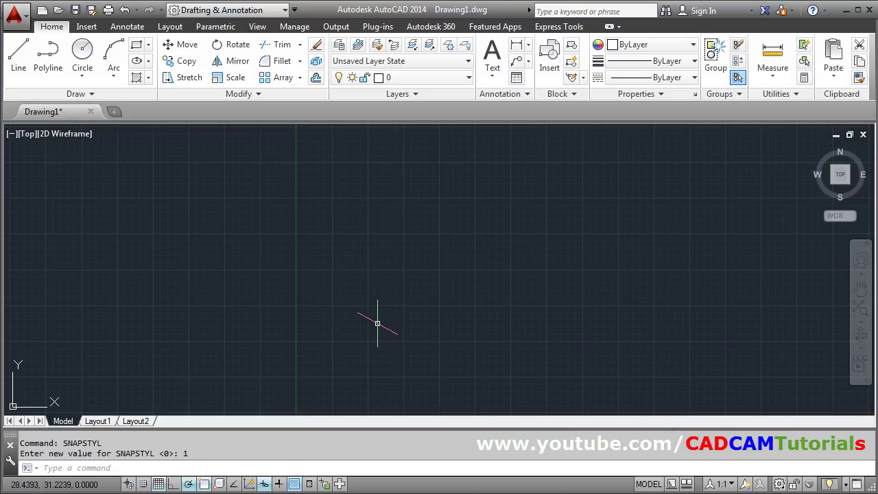
# Draw a radius-15 isocircle on the left isoplane using Ellipse Axis, End
pyautogui.click(149, 62)
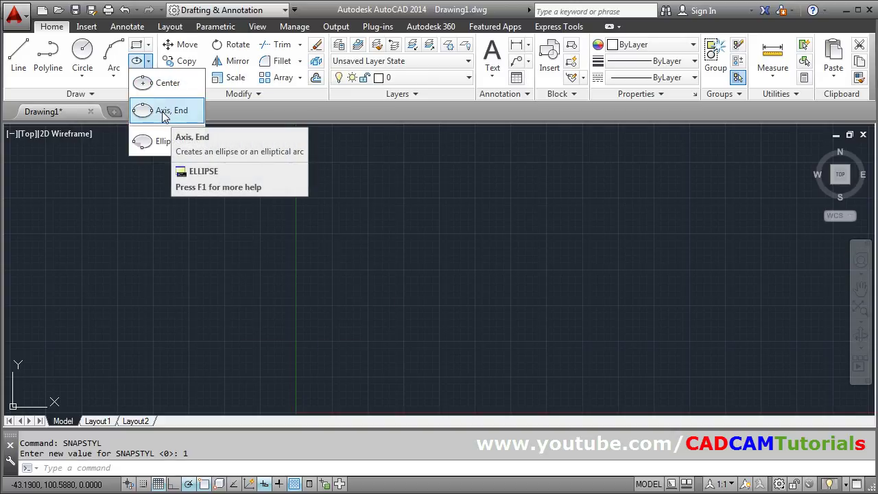
pyautogui.click(164, 113)
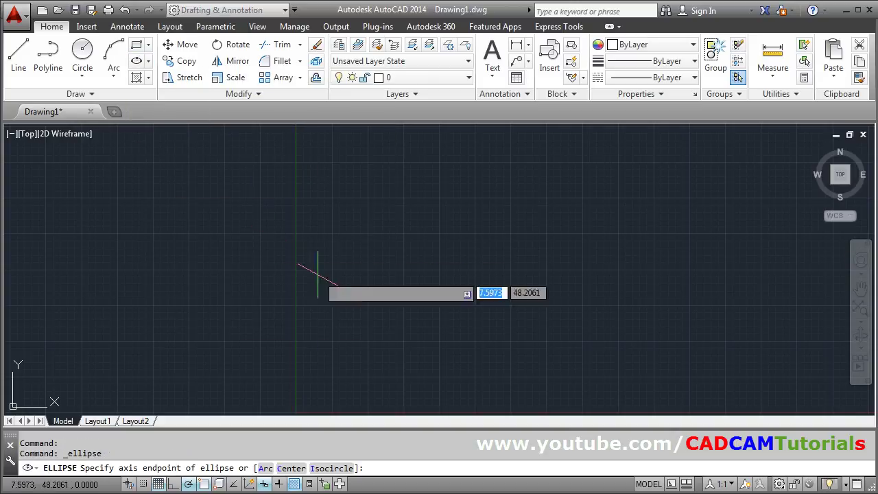
pyautogui.click(331, 469)
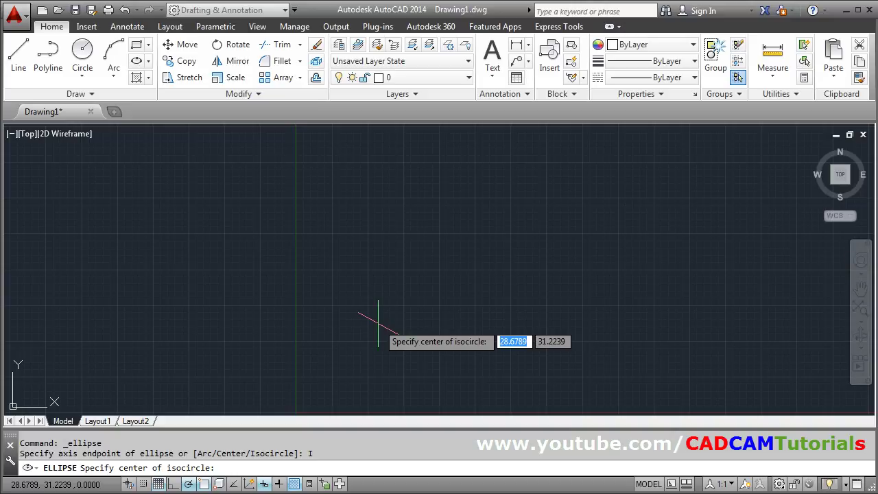
pyautogui.click(328, 270)
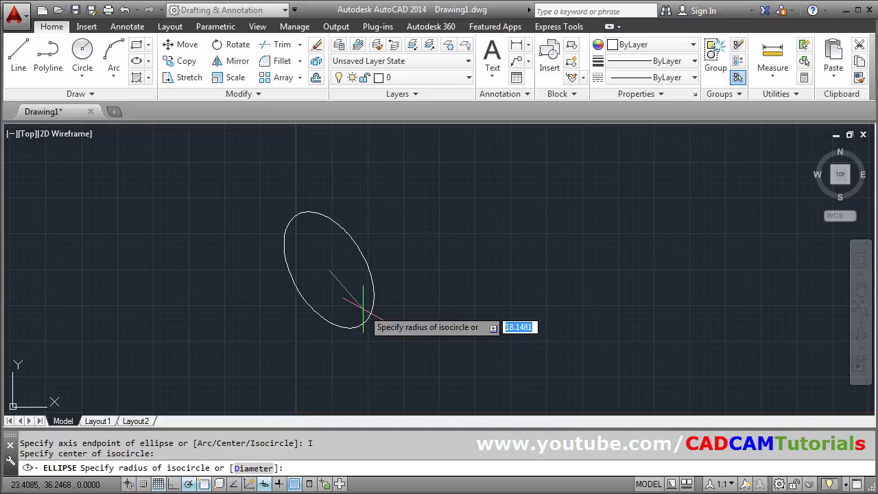
pyautogui.write('15')
pyautogui.press('Return')
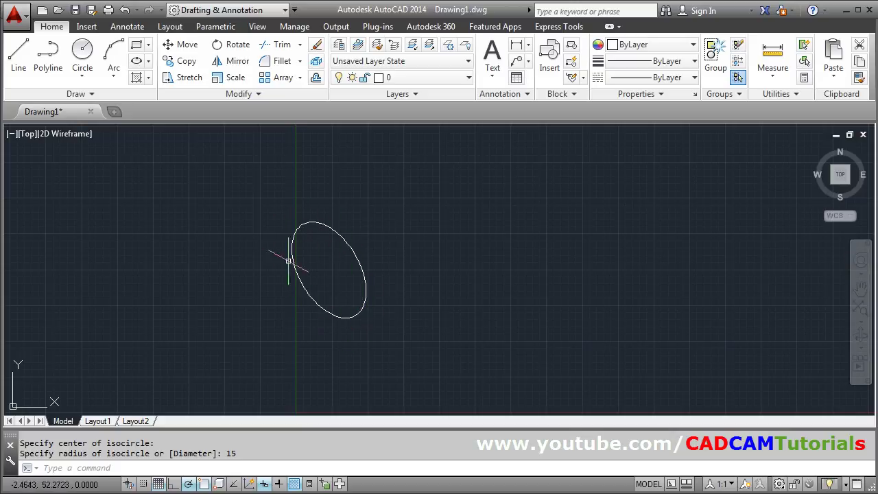
pyautogui.moveTo(391, 314); pyautogui.dragTo(356, 337, button='middle')
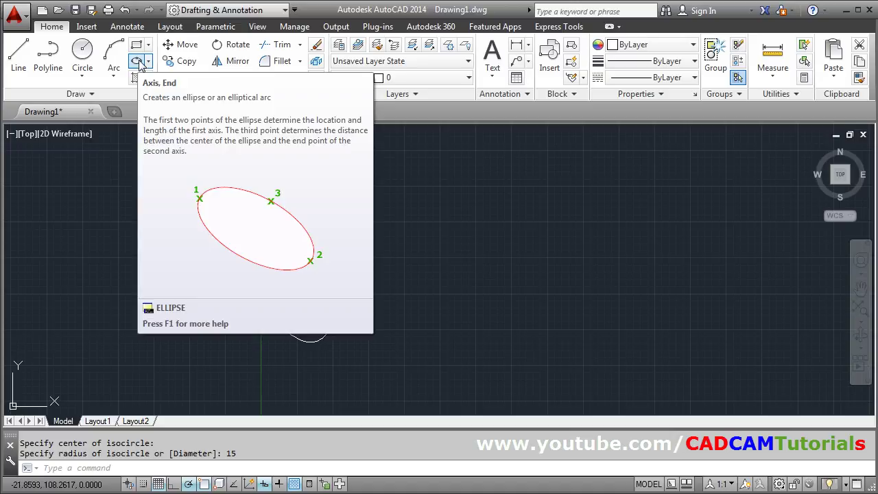
# Draw a radius-15 isocircle on Isoplane Top, to the right of the first one
pyautogui.click(139, 61)
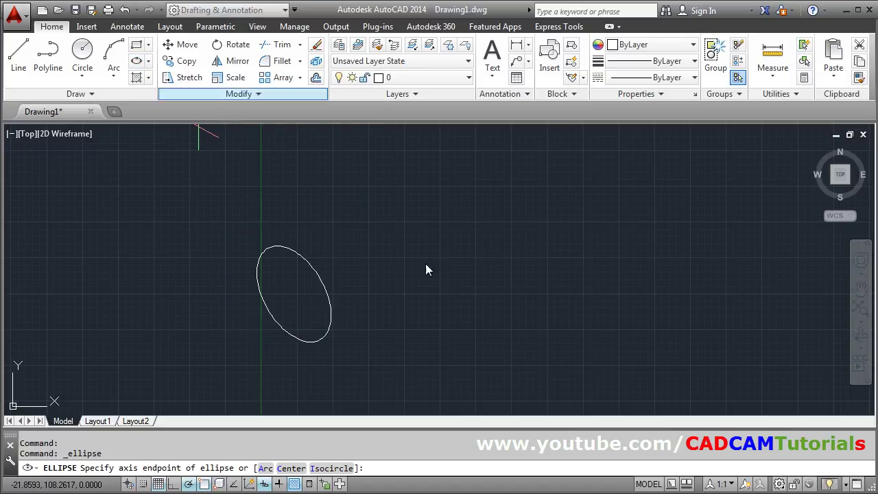
pyautogui.click(332, 469)
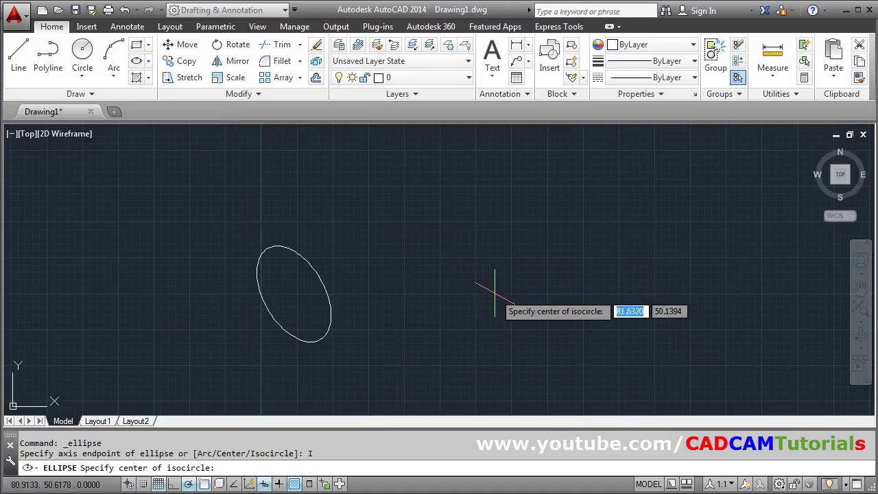
pyautogui.click(451, 282)
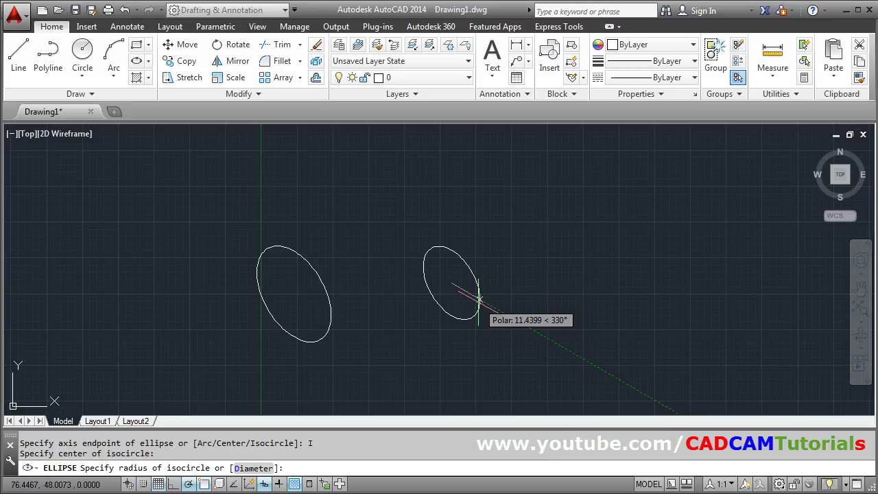
pyautogui.press('F5')
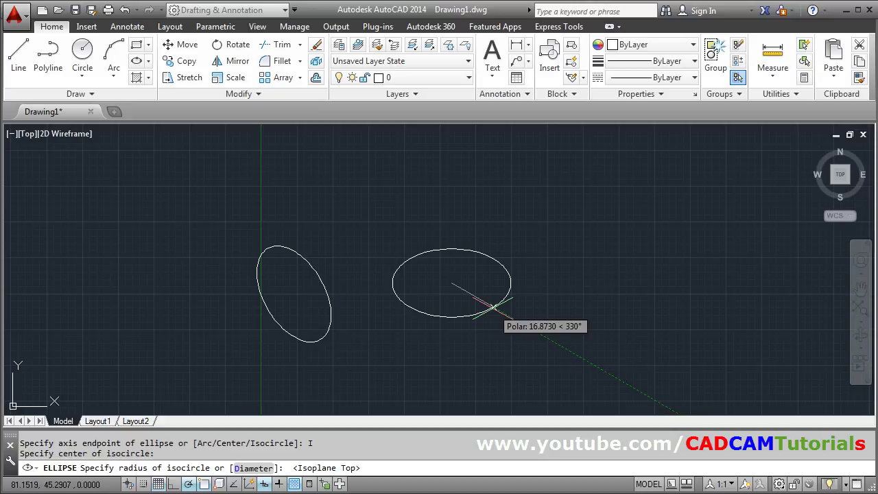
pyautogui.press('F5')
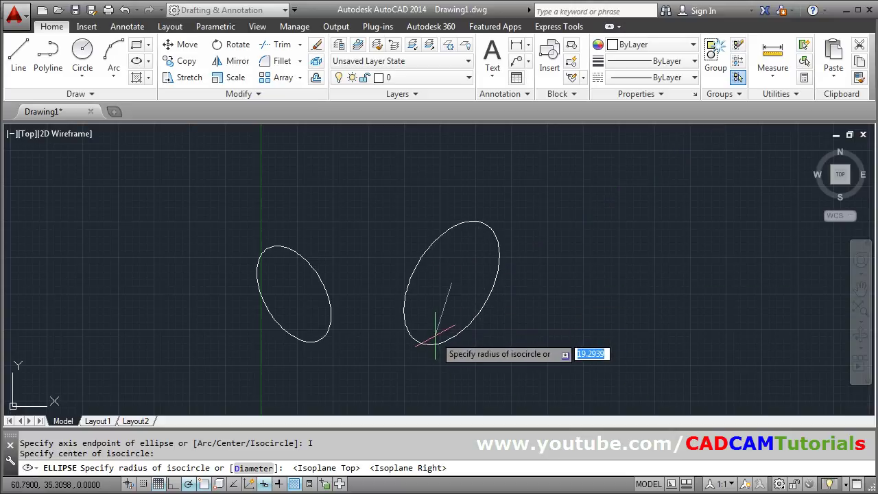
pyautogui.press('F5')
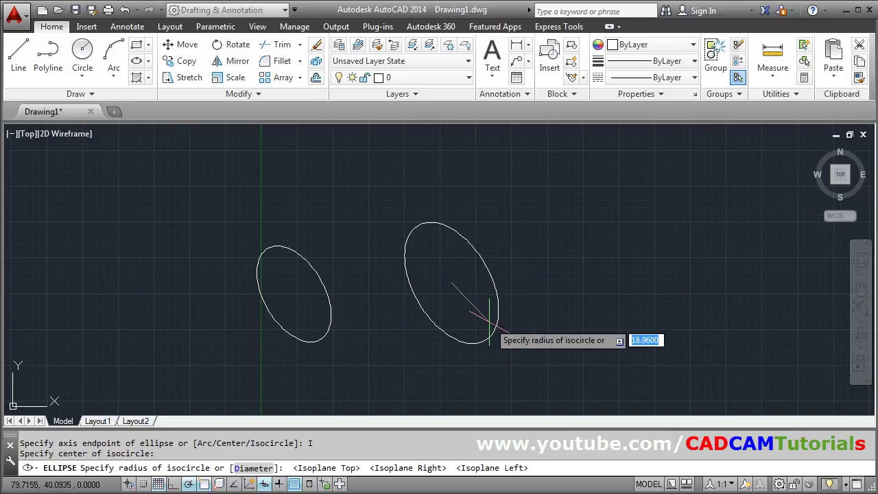
pyautogui.press('F5')
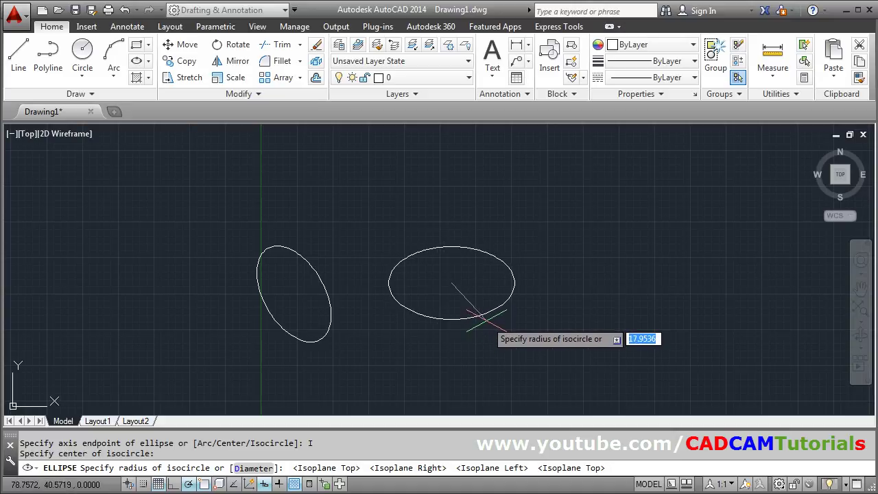
pyautogui.write('15')
pyautogui.press('Return')
pyautogui.scroll(-2, 507, 299)
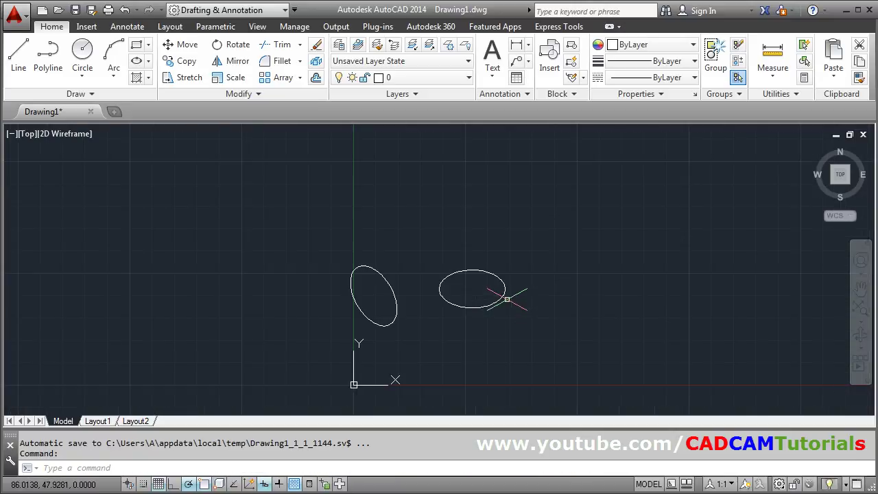
pyautogui.moveTo(507, 300)
pyautogui.mouseDown(button='middle')
pyautogui.moveTo(421, 343)
pyautogui.moveTo(469, 323)
pyautogui.mouseUp(button='middle')
pyautogui.scroll(4, 420, 348)
pyautogui.moveTo(386, 308)
pyautogui.mouseDown(button='middle')
pyautogui.moveTo(434, 339)
pyautogui.moveTo(435, 361)
pyautogui.mouseUp(button='middle')
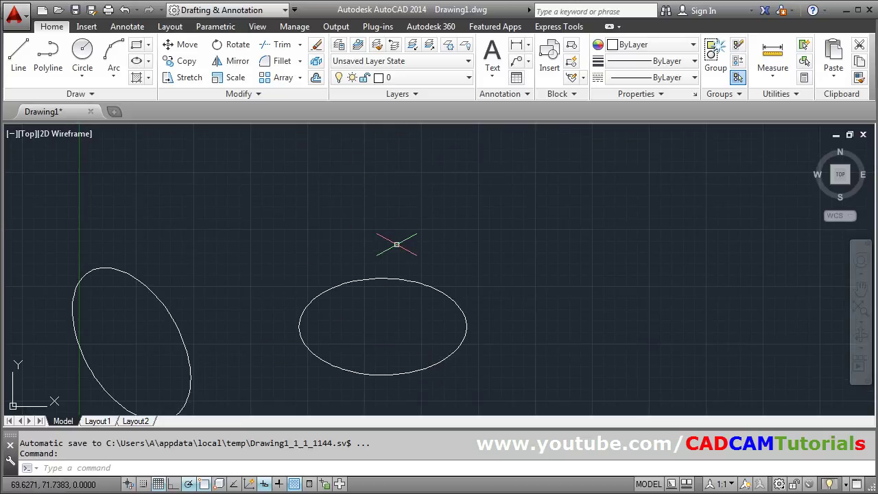
pyautogui.scroll(-2, 396, 244)
pyautogui.moveTo(456, 231); pyautogui.dragTo(435, 283, button='middle')
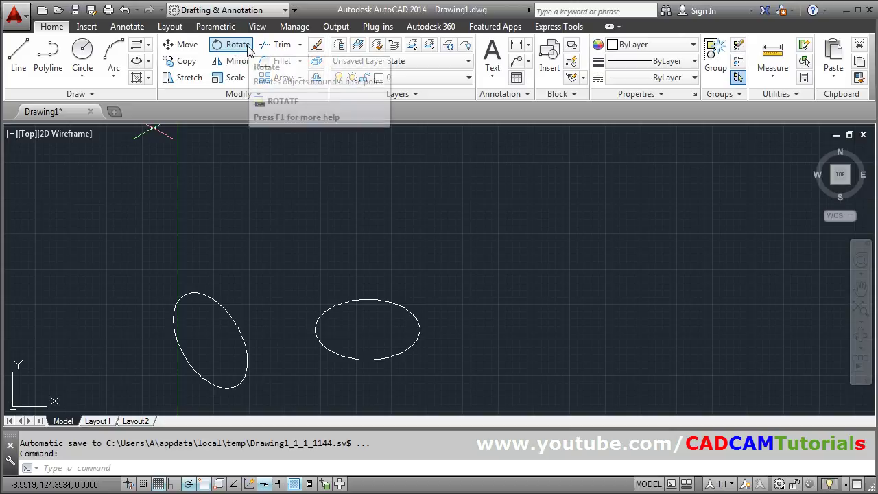
# Copy the flat isocircle 30 units vertically upward with Ortho on and Isoplane Right
pyautogui.click(184, 60)
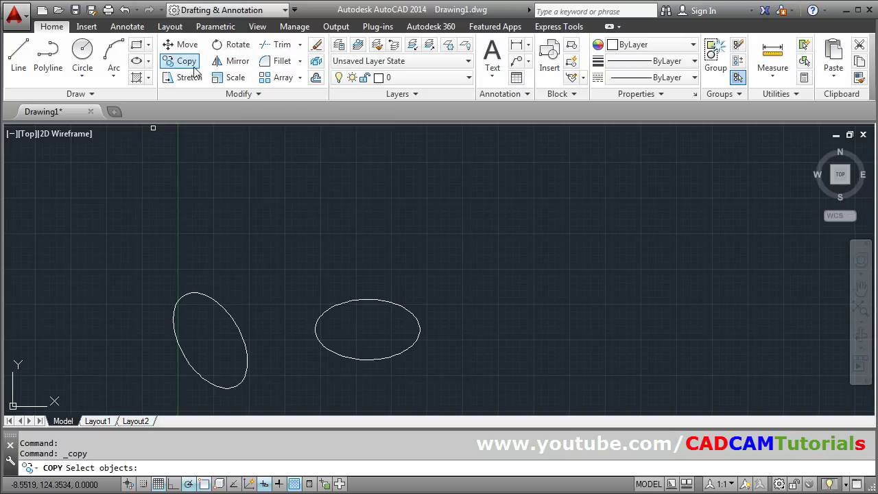
pyautogui.click(407, 350)
pyautogui.press('Return')
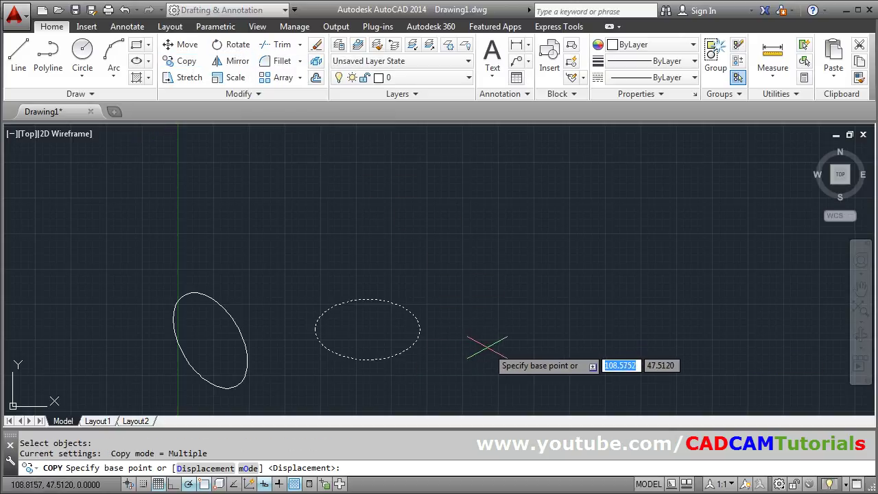
pyautogui.click(488, 347)
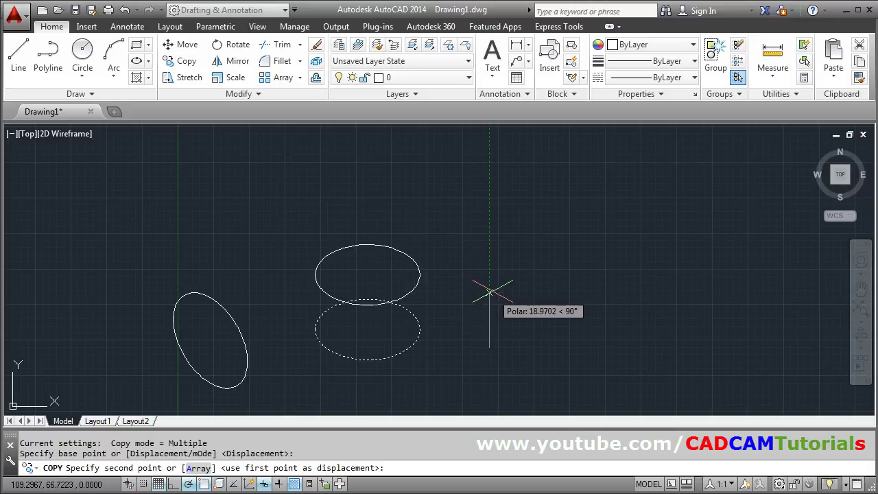
pyautogui.press('F8')
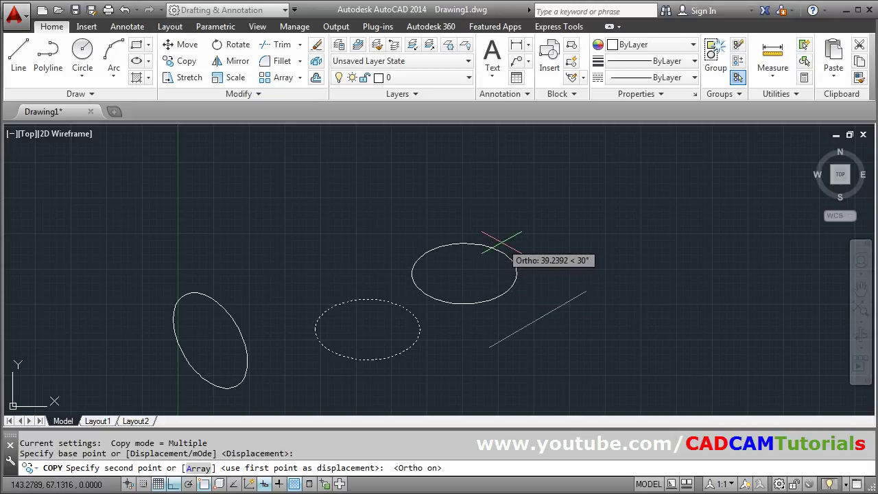
pyautogui.press('F5')
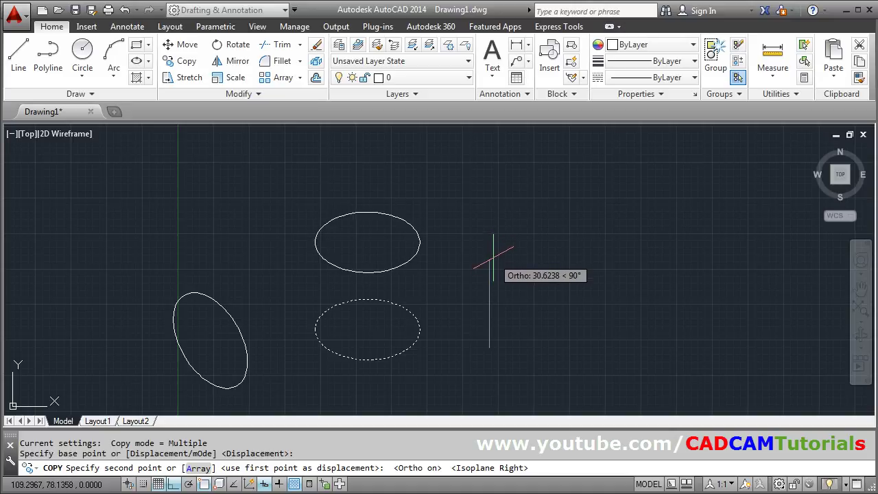
pyautogui.write('30')
pyautogui.press('Return')
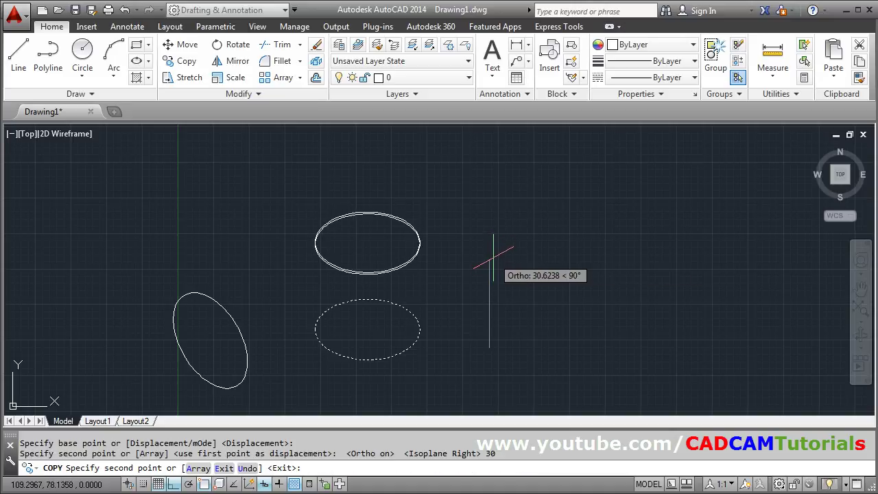
pyautogui.press('Return')
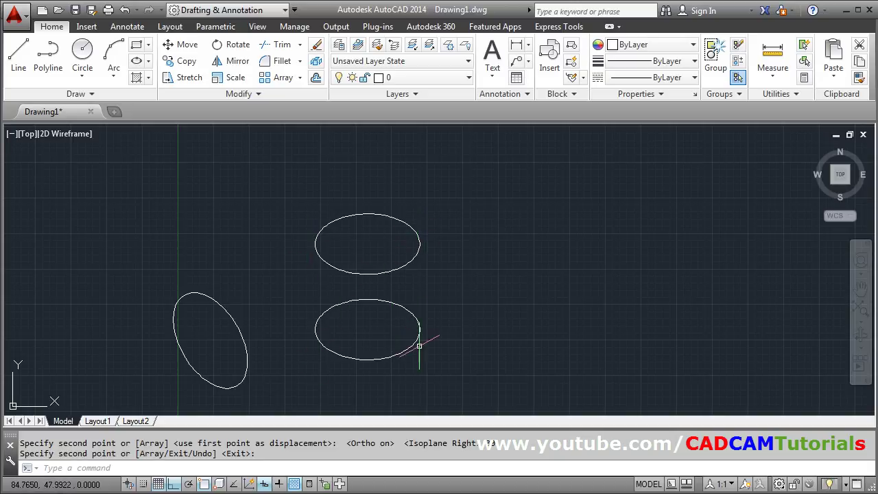
# Draw two vertical lines linking the upper and lower isocircles' left and right quadrants
pyautogui.click(18, 67)
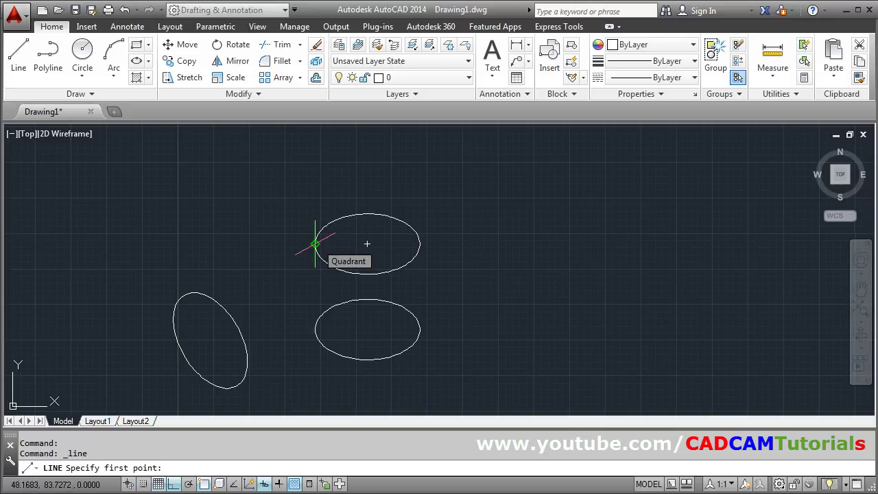
pyautogui.click(315, 244)
pyautogui.click(315, 329)
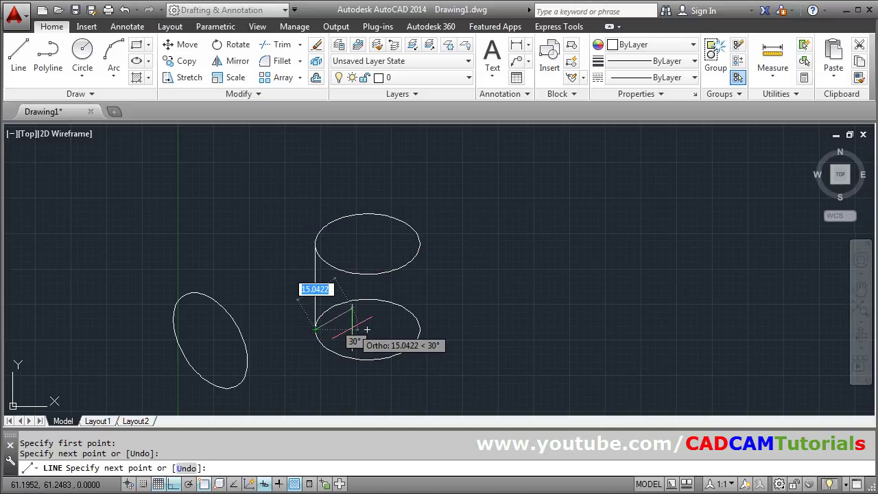
pyautogui.press('Return')
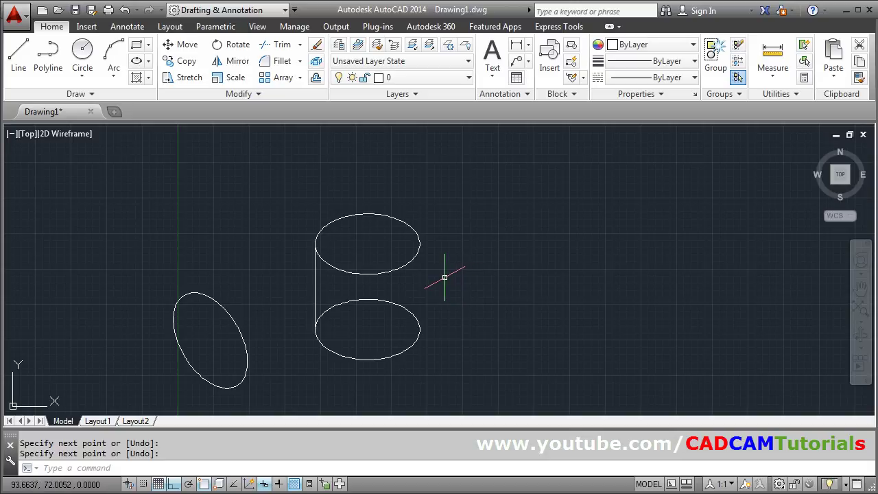
pyautogui.press('Return')
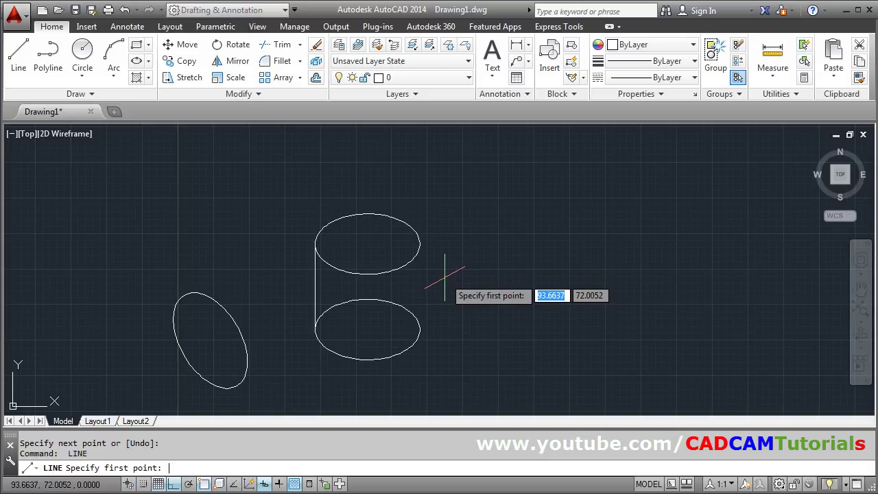
pyautogui.click(419, 243)
pyautogui.click(419, 329)
pyautogui.press('Return')
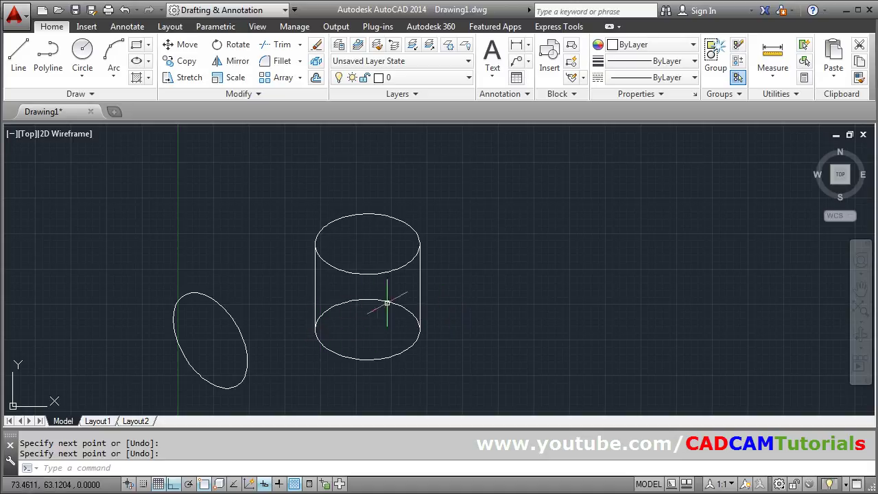
# Trim the lower isocircle's hidden back arc, then zoom and recentre the cylinder
pyautogui.click(274, 45)
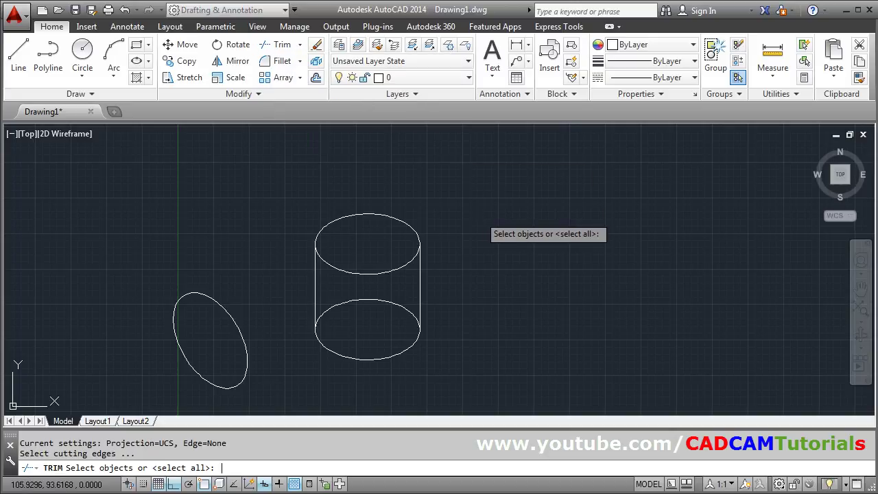
pyautogui.press('Return')
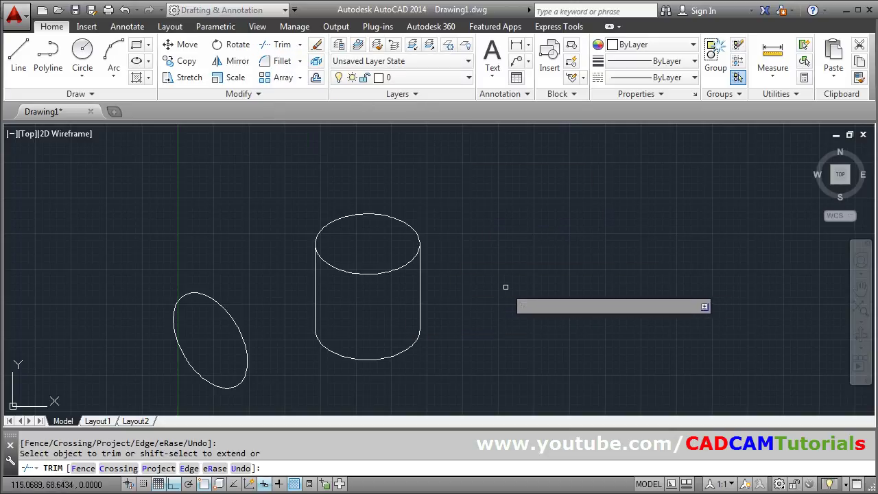
pyautogui.press('Return')
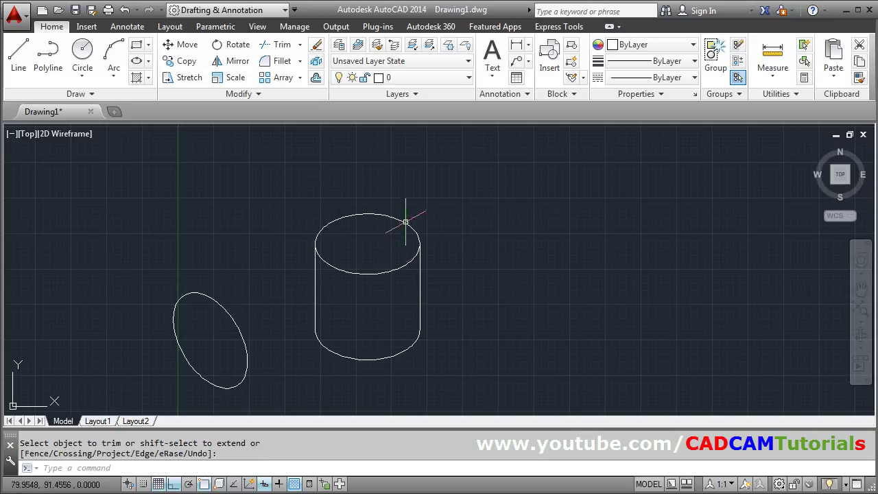
pyautogui.scroll(2, 299, 352)
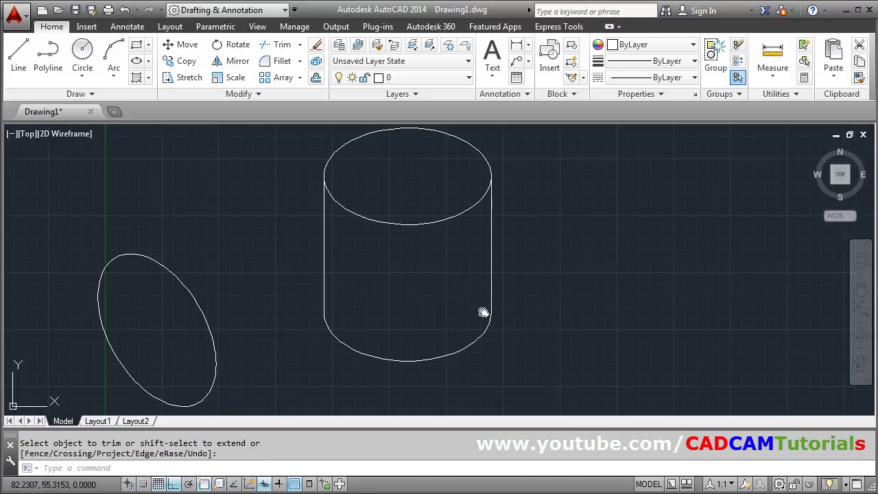
pyautogui.moveTo(483, 312)
pyautogui.mouseDown(button='middle')
pyautogui.moveTo(494, 325)
pyautogui.moveTo(507, 310)
pyautogui.mouseUp(button='middle')
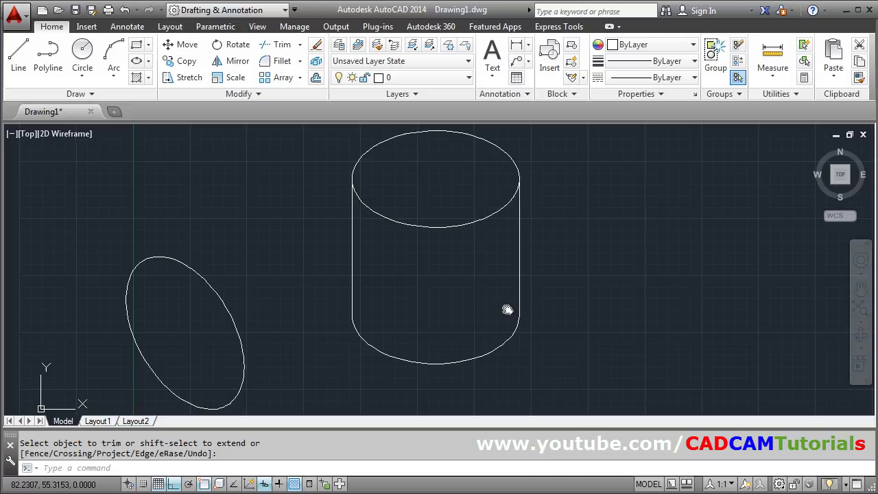